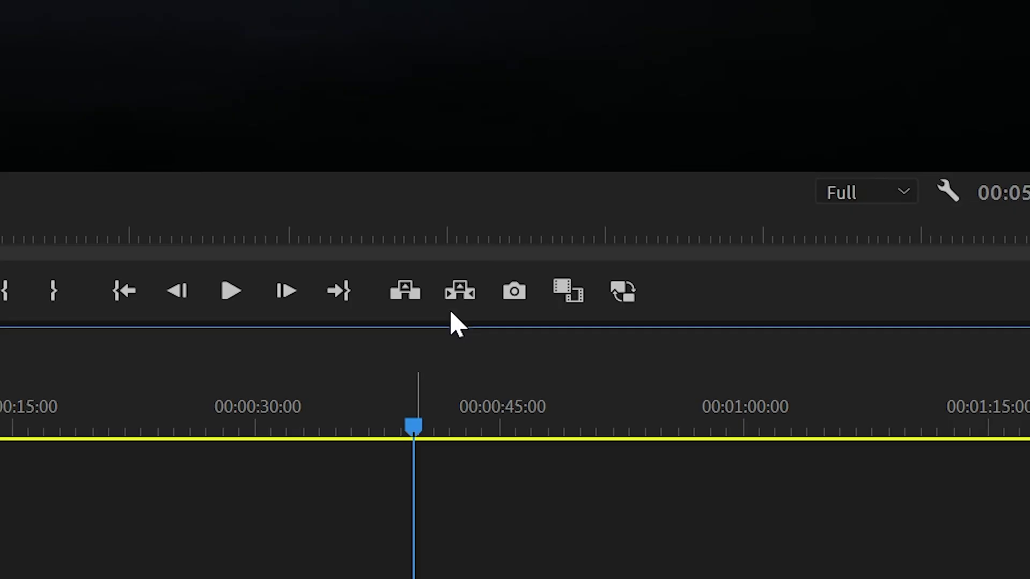
Export the current frame as a PNG still named 3 and import it into the project
left_click(311, 321)
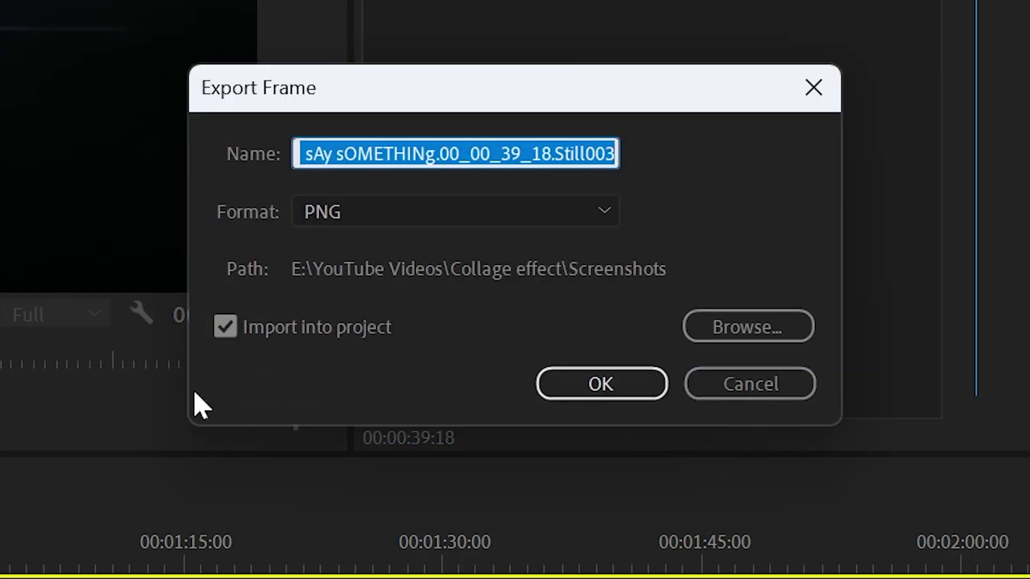
type("3")
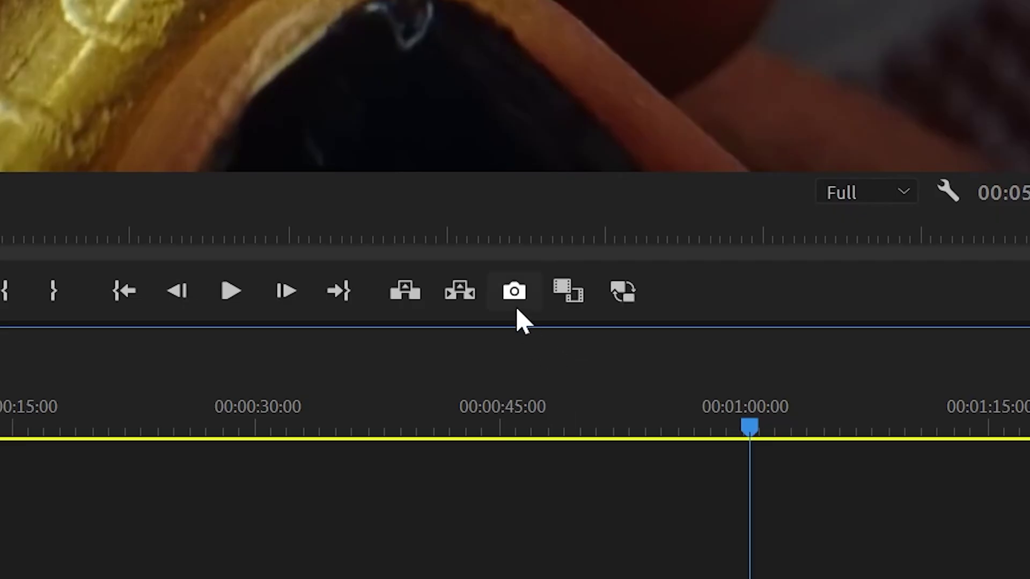
left_click(516, 298)
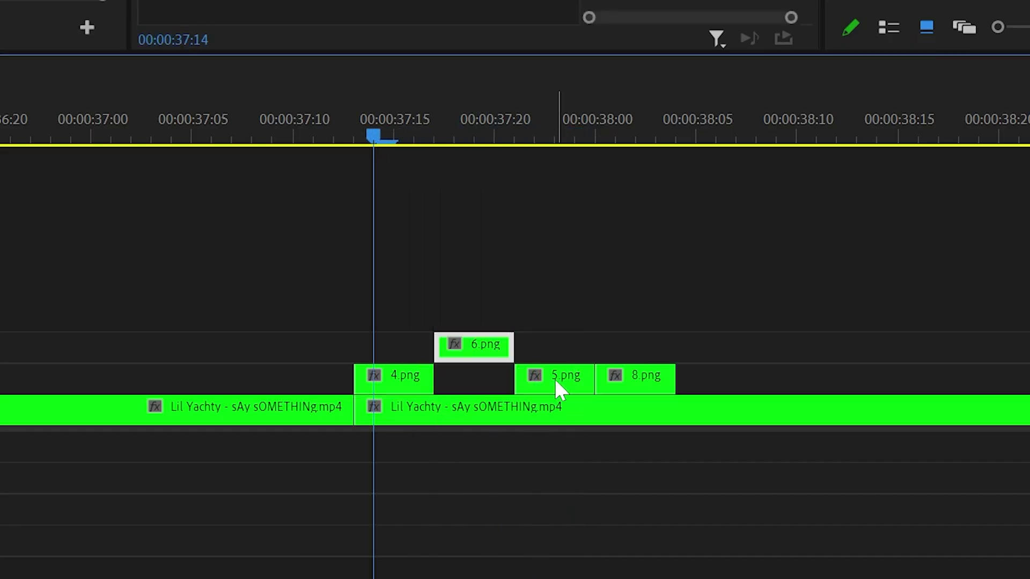
Move 5.png onto the track above 6.png, and 8.png onto the track above 5.png
left_click_drag(555, 322, 555, 320)
left_click(642, 365)
left_click_drag(642, 366, 641, 272)
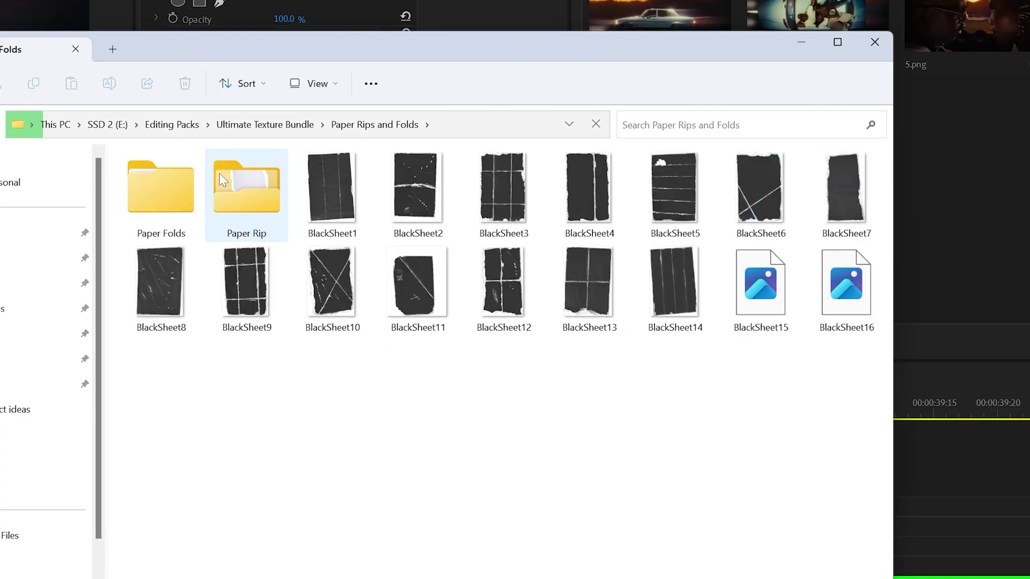
Import BlackSheet1, blend it over 4.png in Screen mode, and nest the two into one sequence
left_click_drag(311, 185, 960, 161)
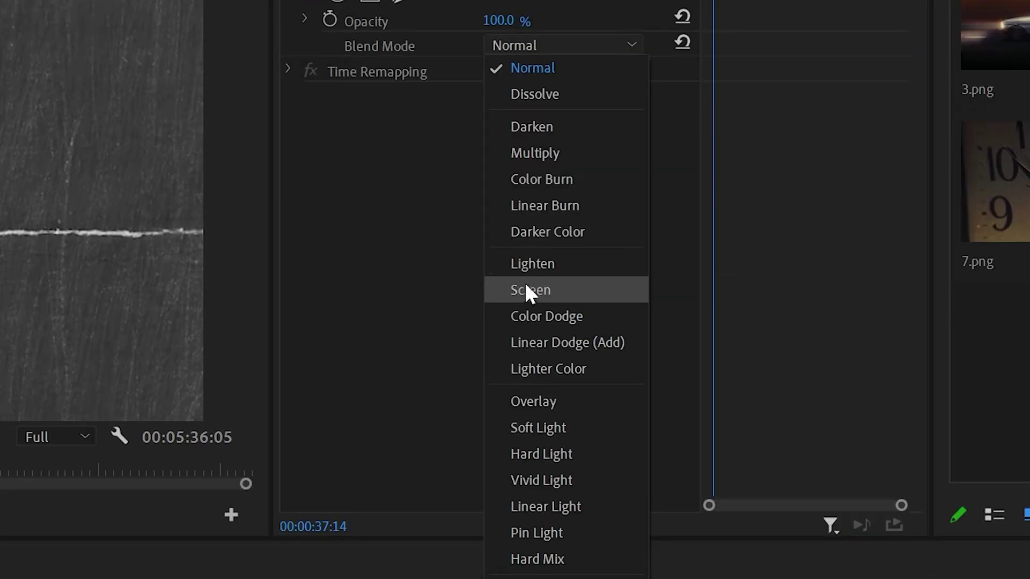
left_click(530, 534)
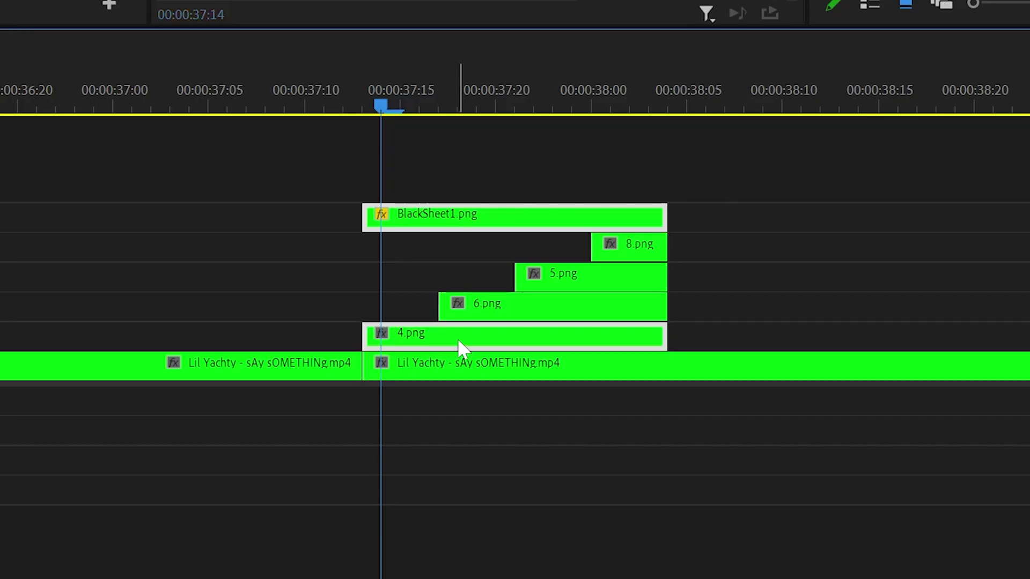
right_click(462, 348)
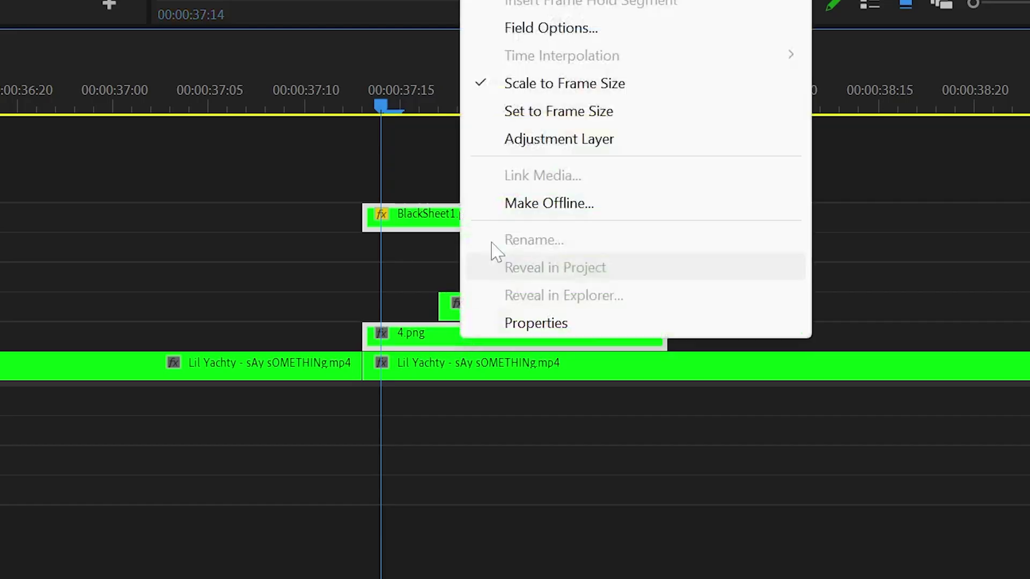
left_click(530, 0)
left_click(213, 0)
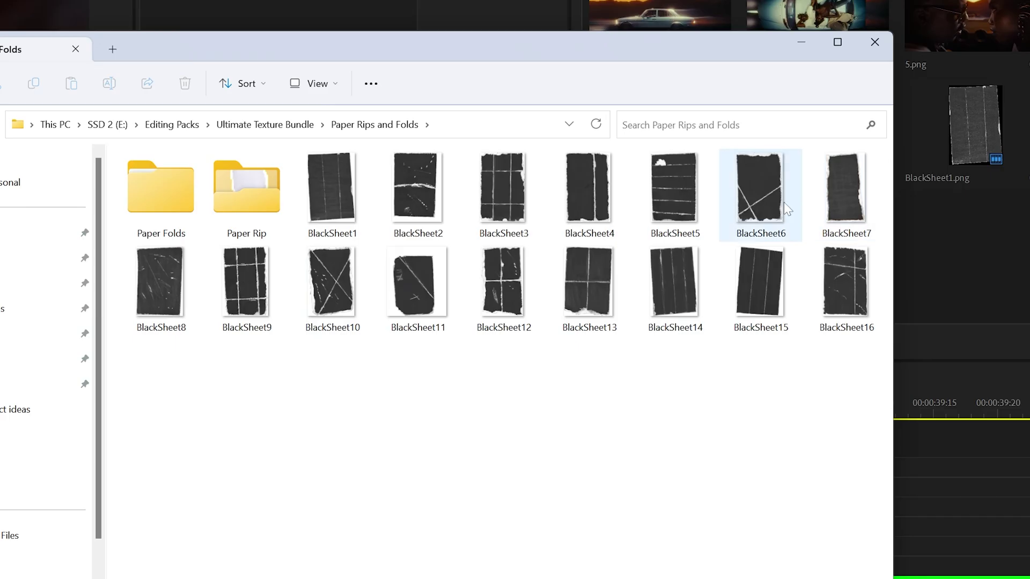
Import BlackSheet6, nudge it slightly up and left over the still, and nest the clips
left_click_drag(783, 202, 883, 232)
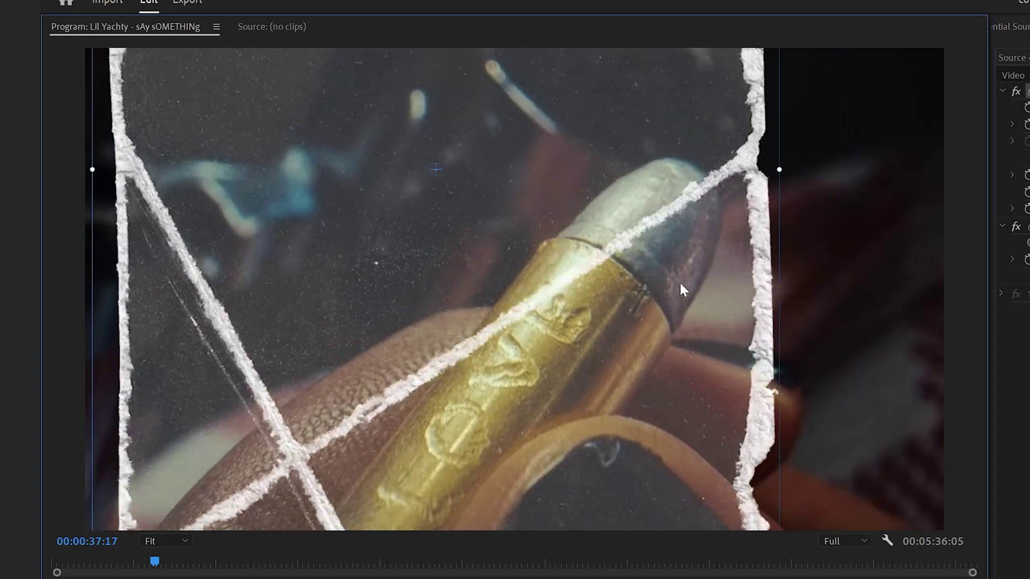
left_click_drag(656, 238, 600, 243)
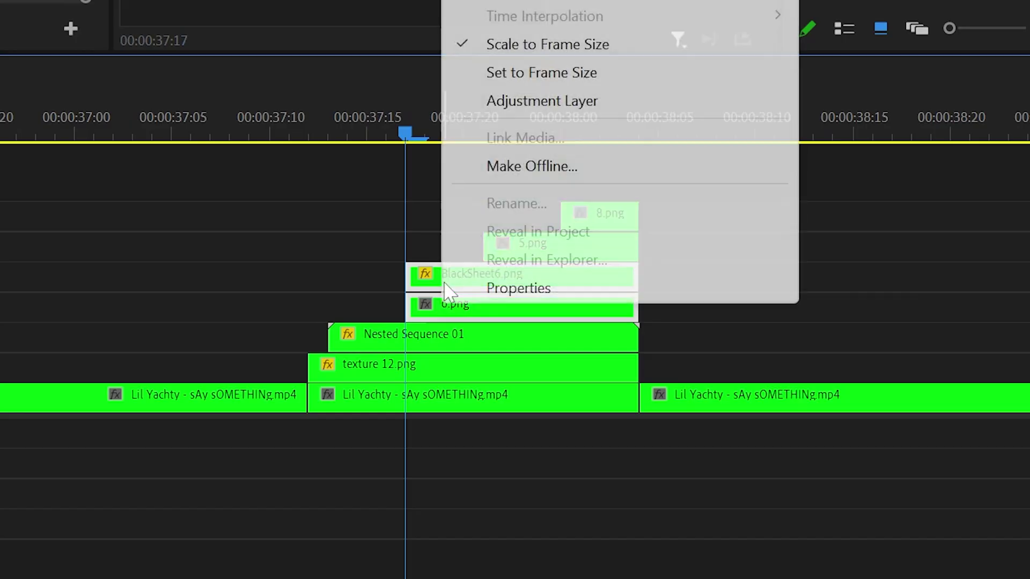
left_click(524, 292)
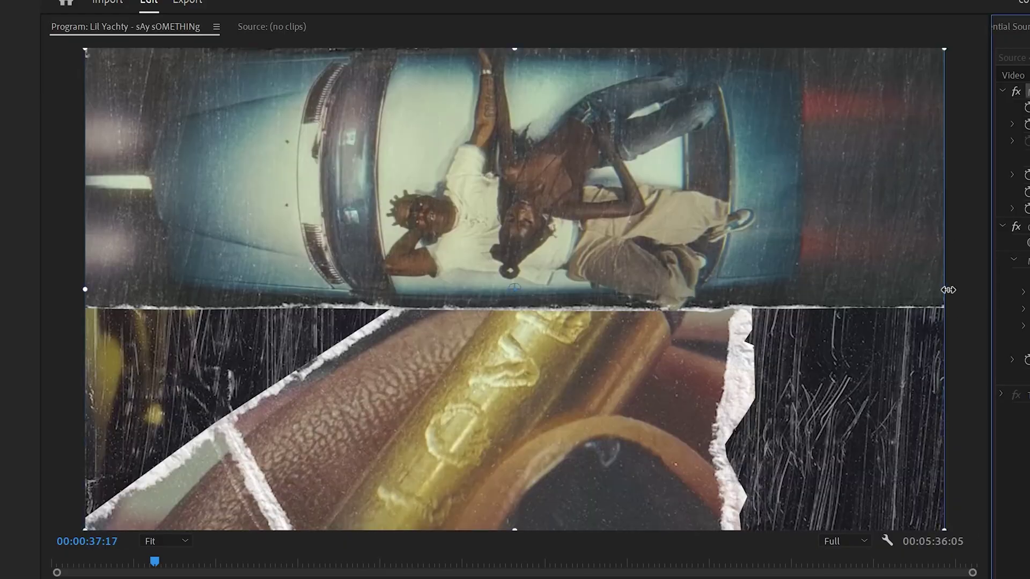
Advance to frame 38:00 and drag the triangle torn-paper piece up and left into position
key("Right")
key("Right")
key("Right")
key("Right")
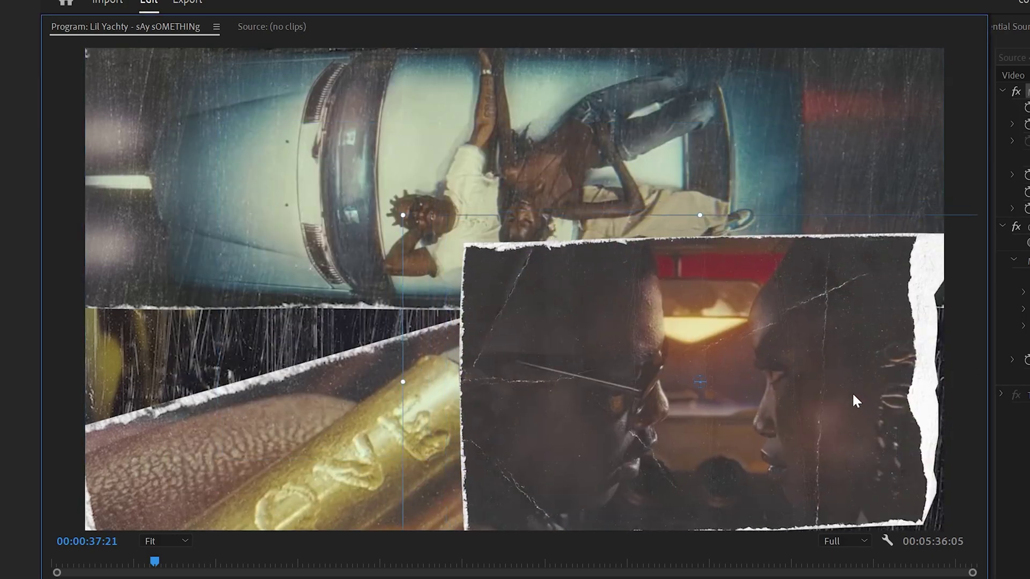
left_click(1019, 113)
key("Right")
key("Right")
key("Right")
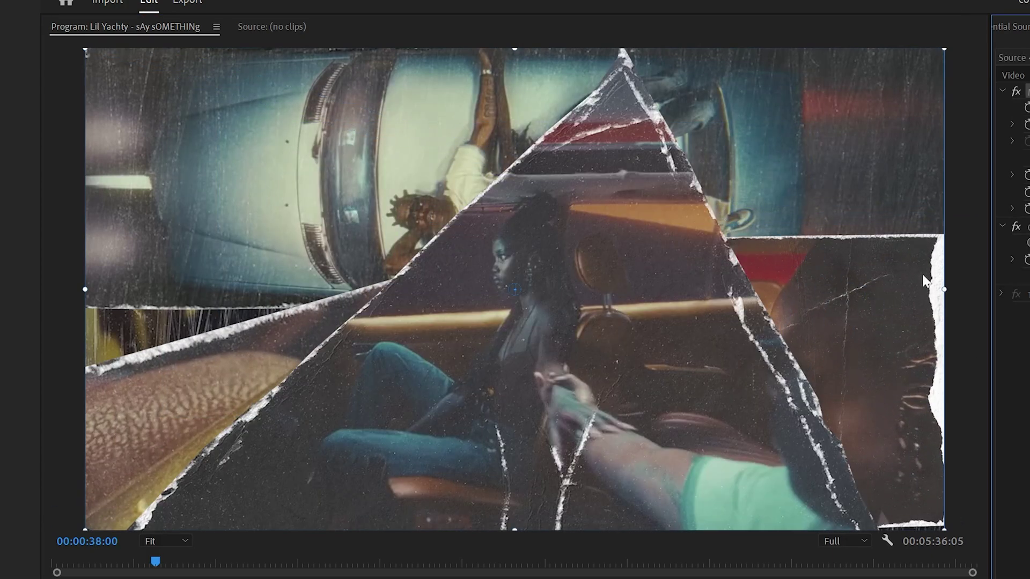
left_click(812, 340)
left_click_drag(812, 340, 621, 211)
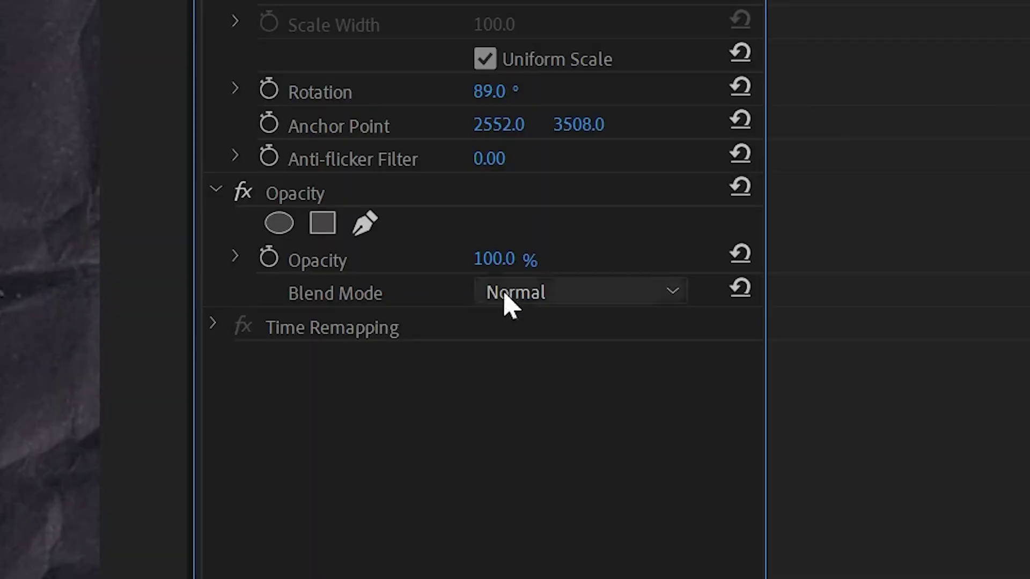
Set the Black Scratch11 texture's blend mode to Lighten and add a point pulling the RGB curve down
left_click(501, 299)
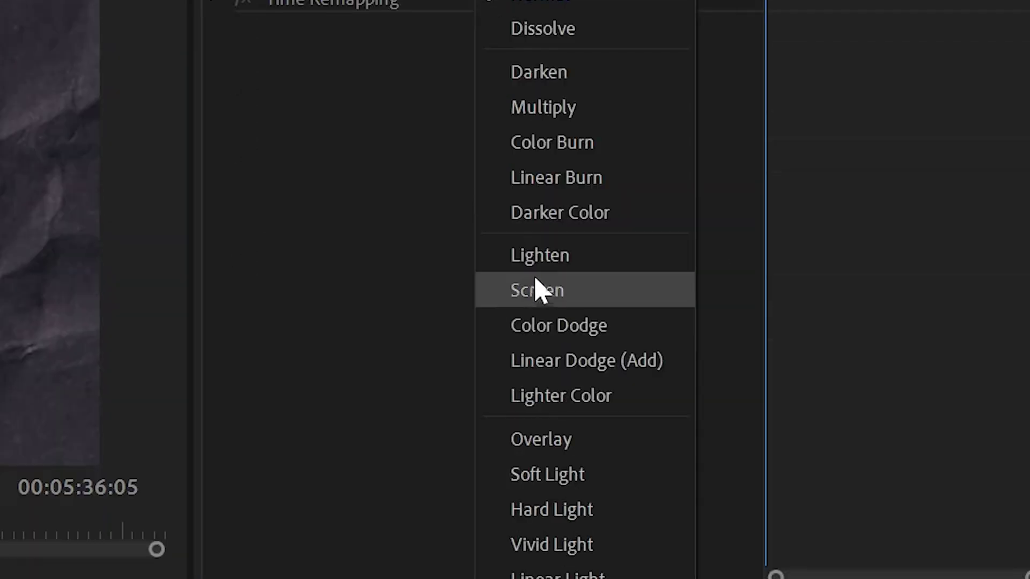
left_click(540, 271)
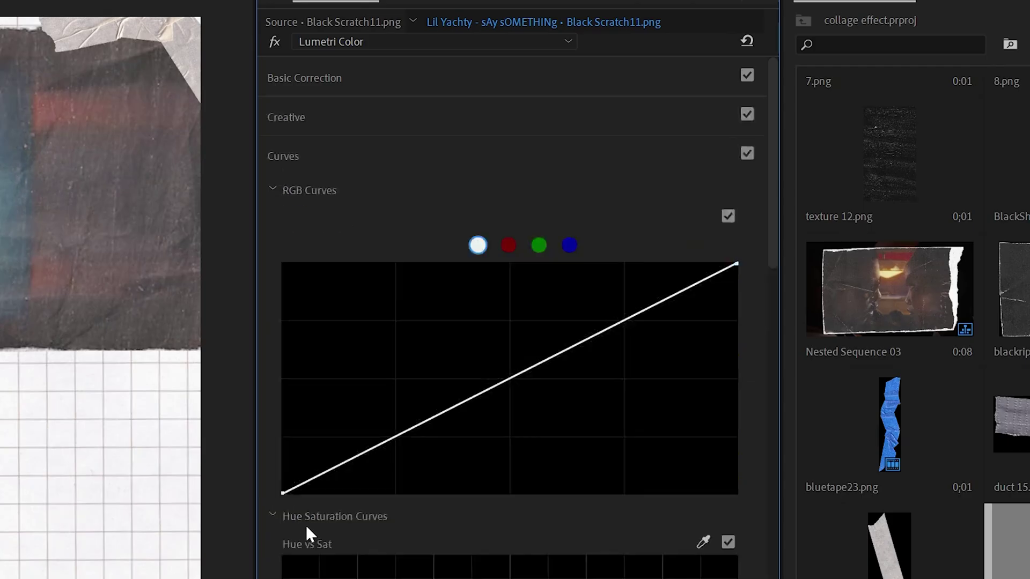
left_click_drag(407, 429, 407, 454)
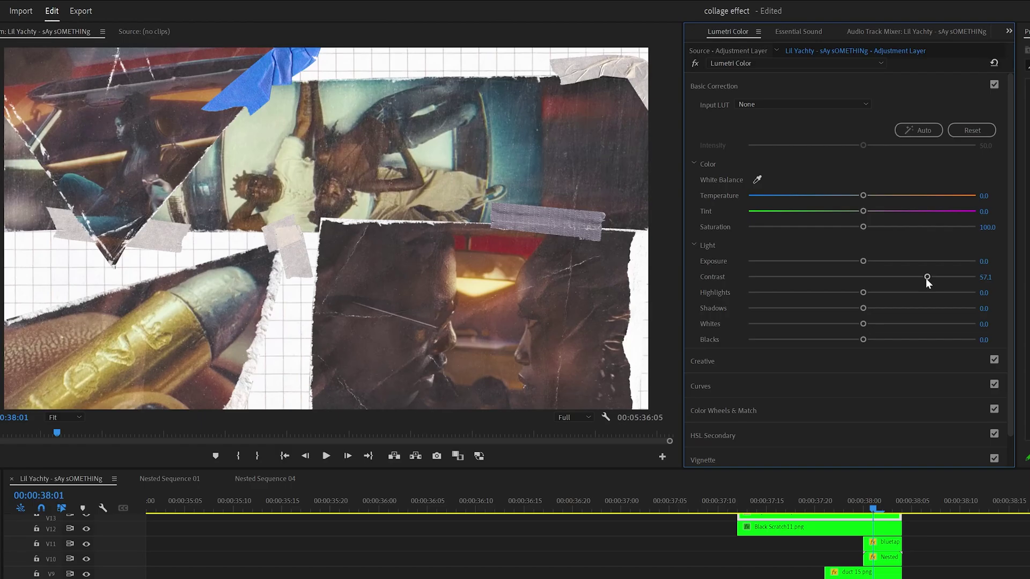
Raise the adjustment layer's contrast to about 60, shape an S-curve in RGB Curves, then select collage clips for nesting
left_click_drag(927, 277, 930, 277)
left_click(715, 380)
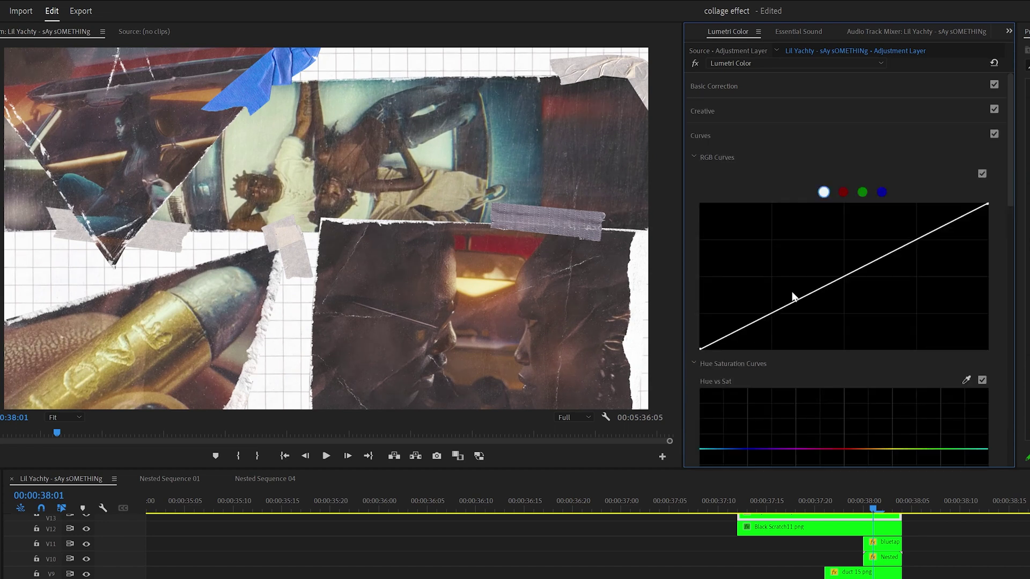
left_click_drag(773, 318, 776, 323)
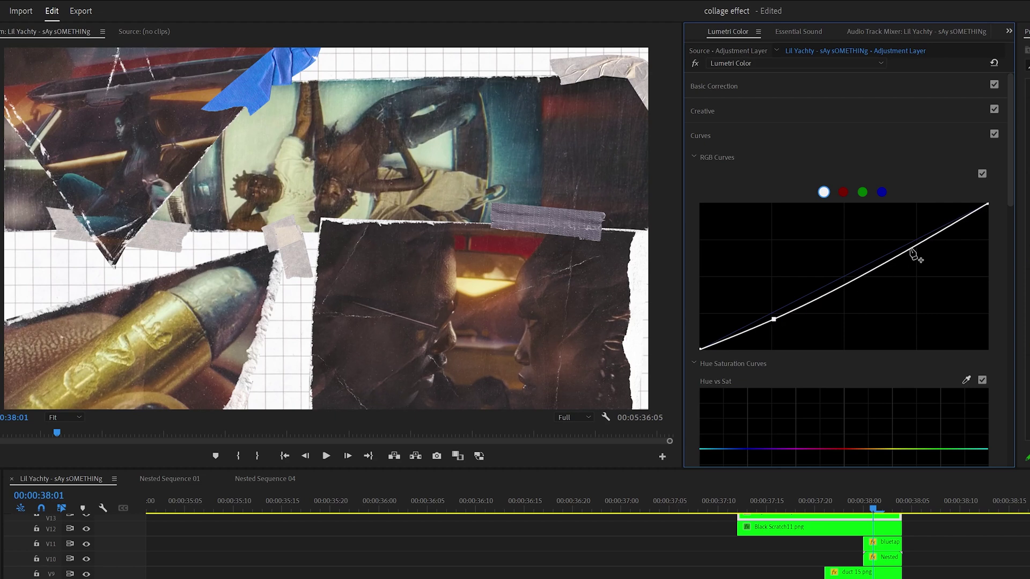
left_click_drag(912, 250, 912, 235)
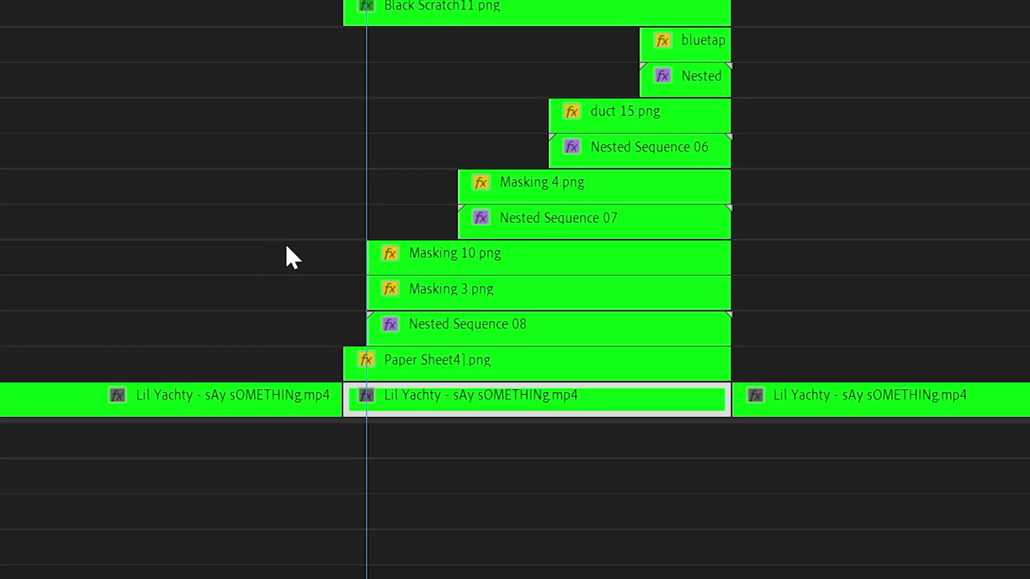
left_click_drag(300, 243, 424, 311)
right_click(432, 332)
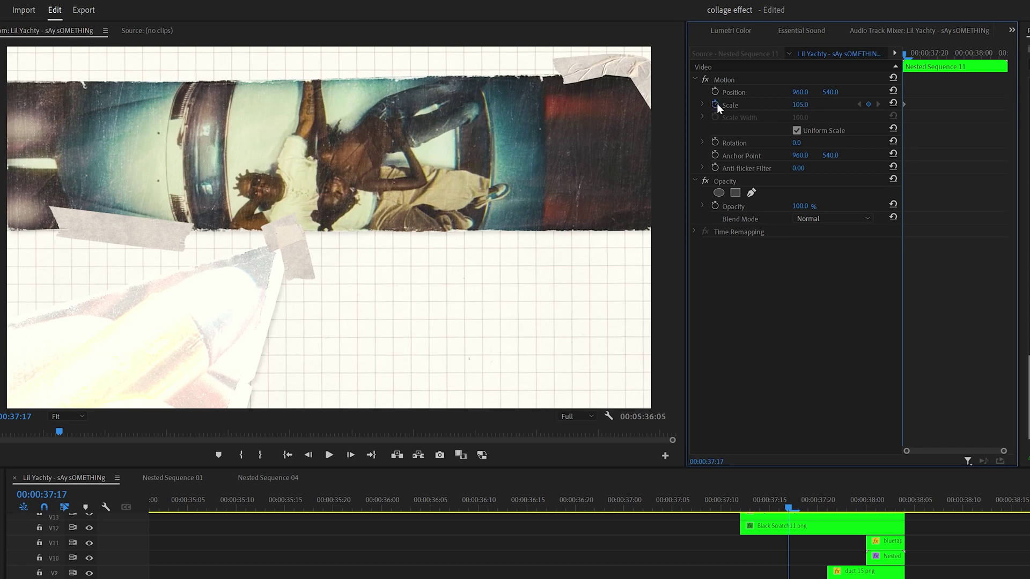
Set a Scale keyframe at 105 on the nested car piece and advance one frame
left_click(716, 103)
left_click(349, 456)
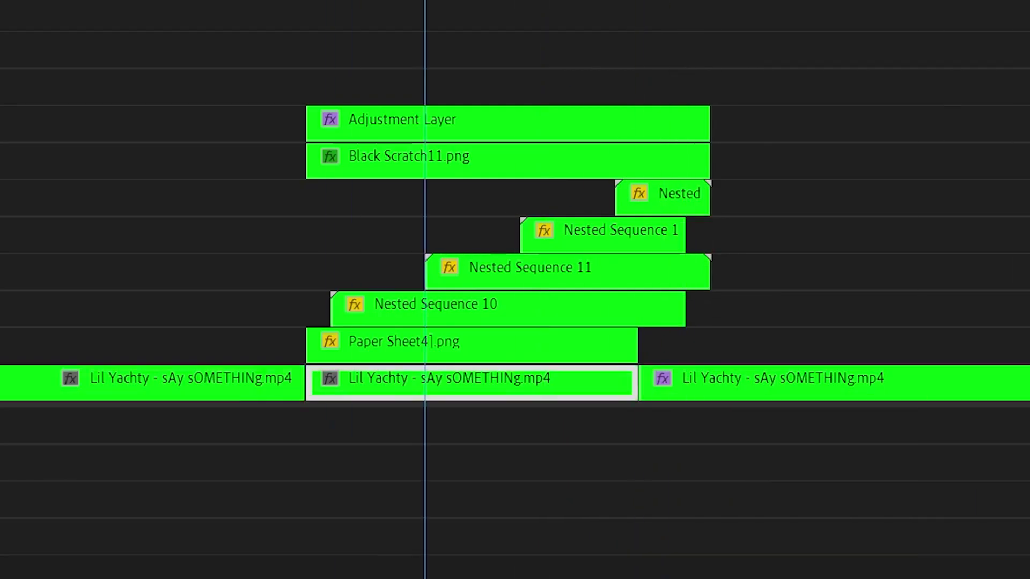
Trim the end of the middle Lil Yachty clip and place an adjustment layer on the timeline
left_click_drag(638, 383, 620, 384)
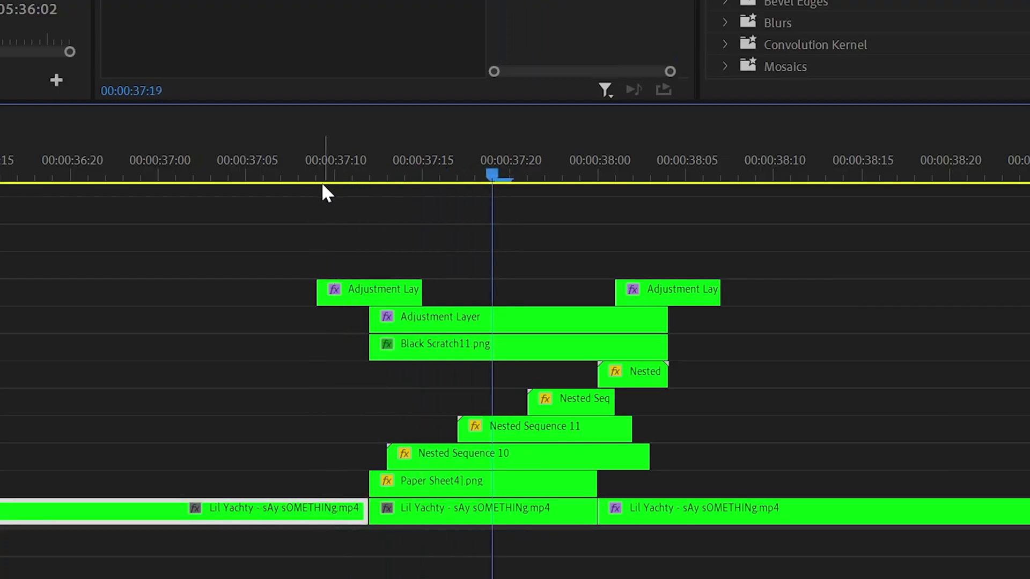
left_click_drag(529, 280, 681, 152)
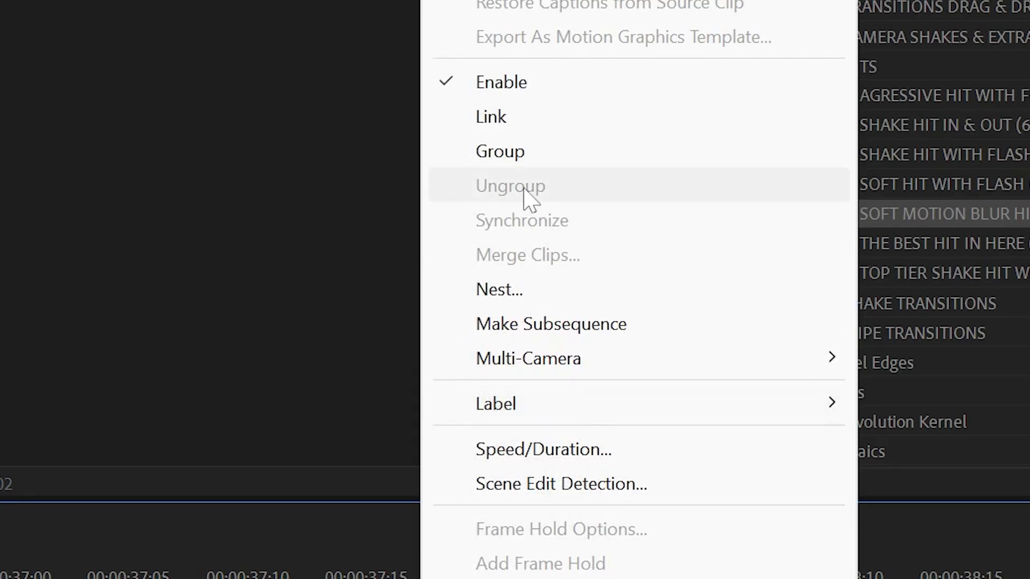
Nest the selected collage clip as Nested Sequence 16
left_click(499, 289)
left_click(483, 322)
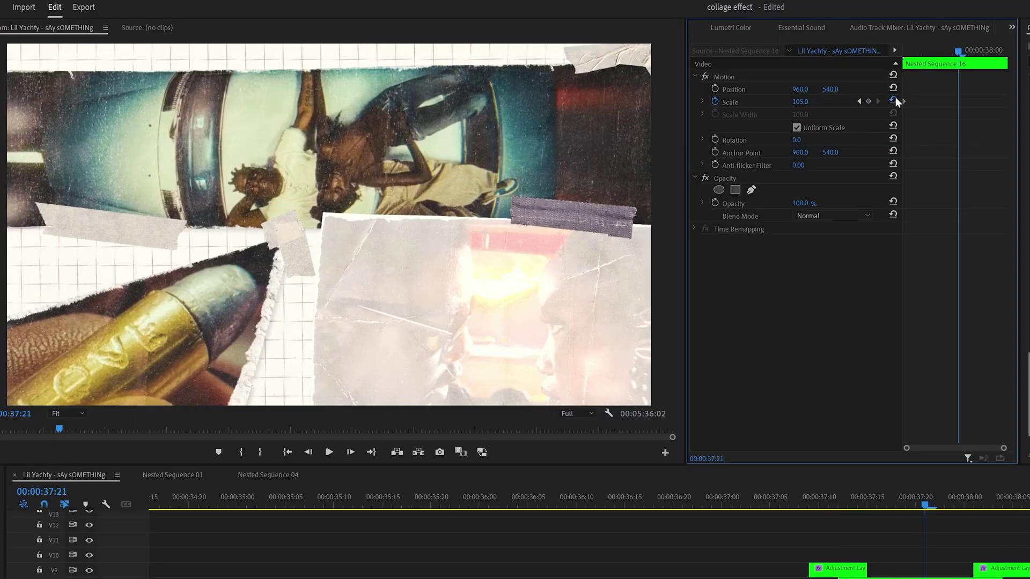